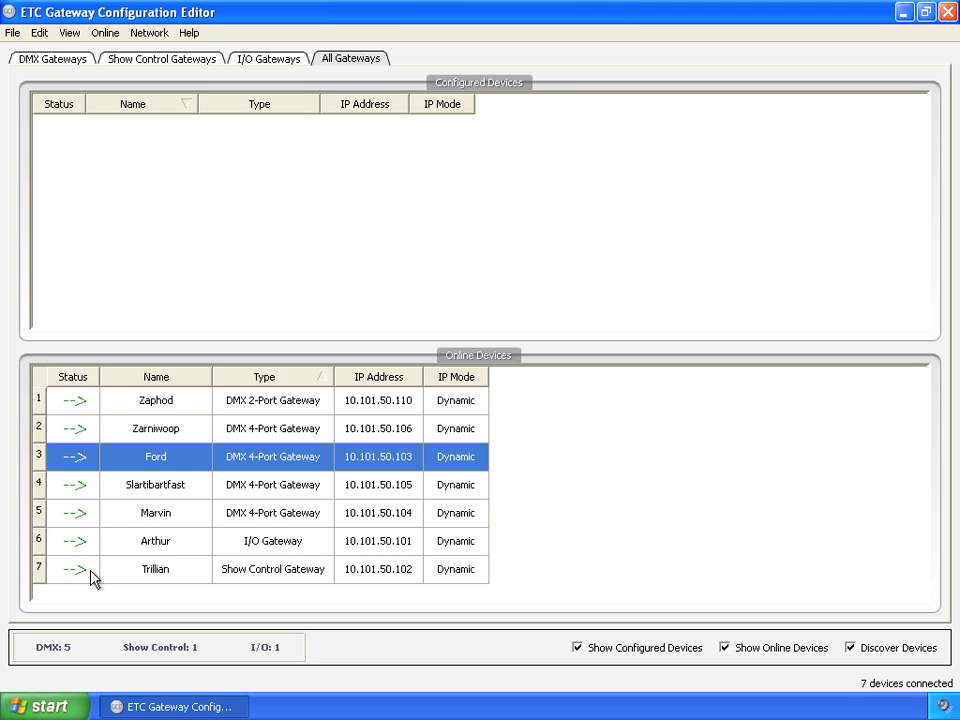
{"action": "left_click", "coordinate": [79, 571]}
{"action": "right_click", "coordinate": [78, 572]}
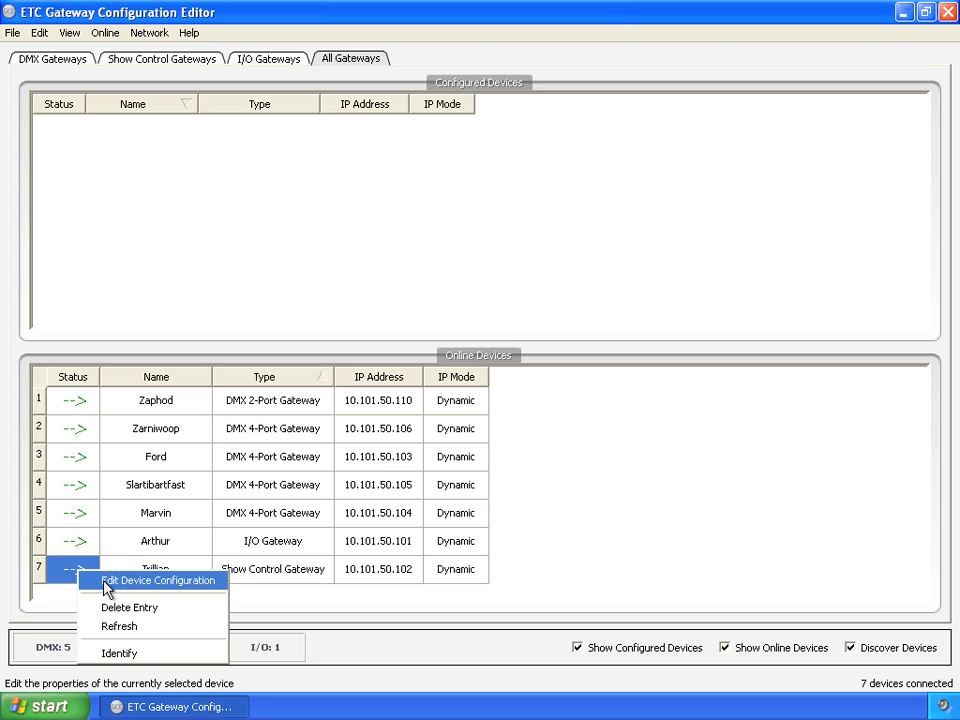
{"action": "left_click", "coordinate": [103, 521]}
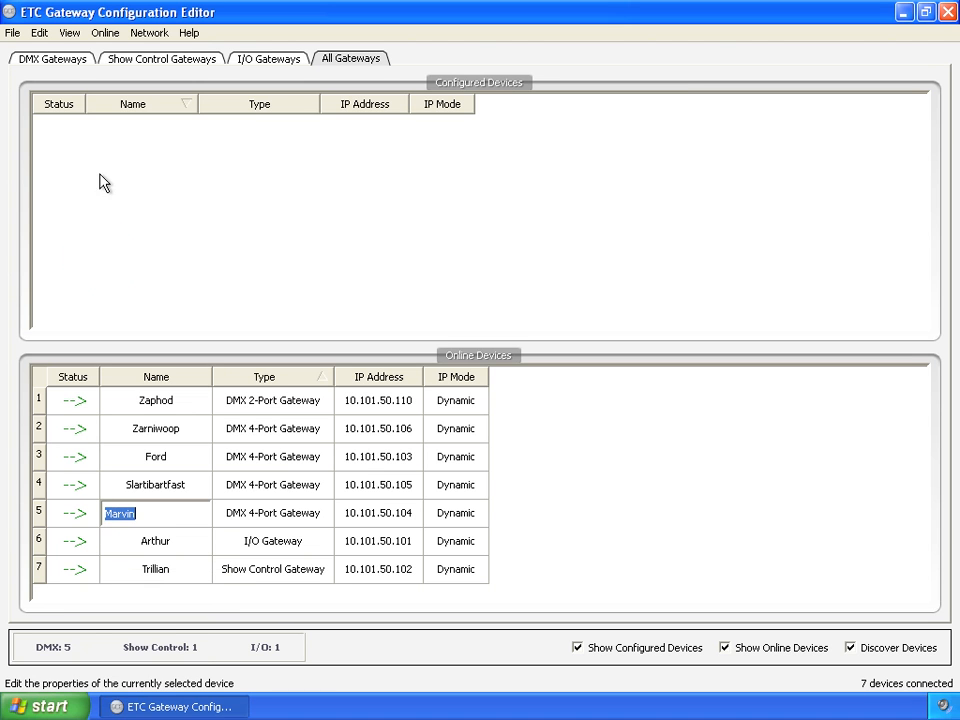
{"action": "left_click", "coordinate": [78, 568]}
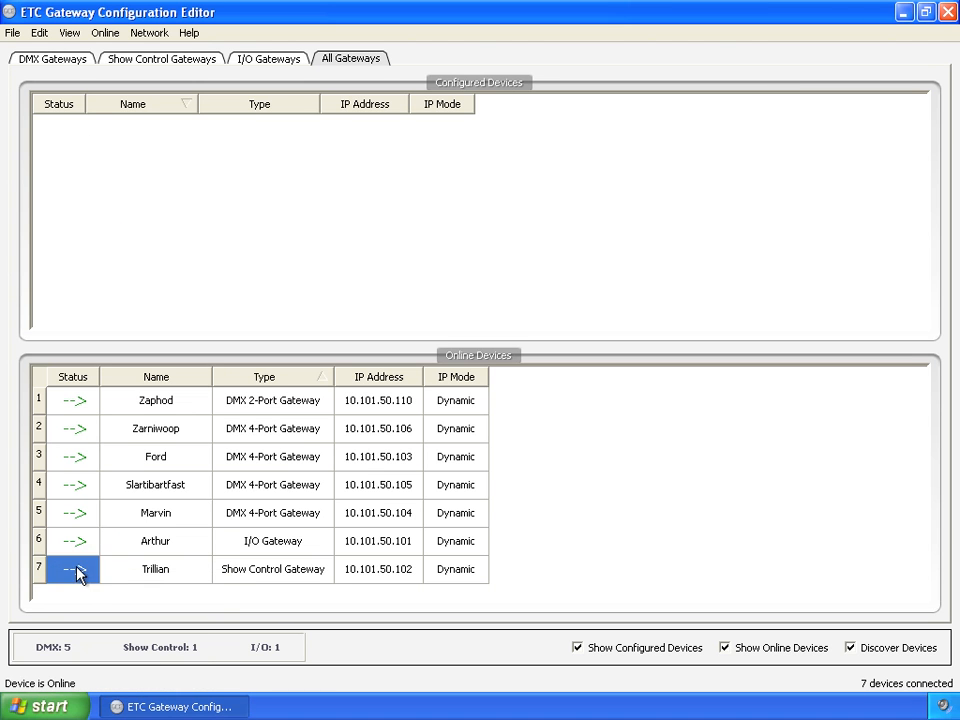
{"action": "left_click", "coordinate": [40, 33]}
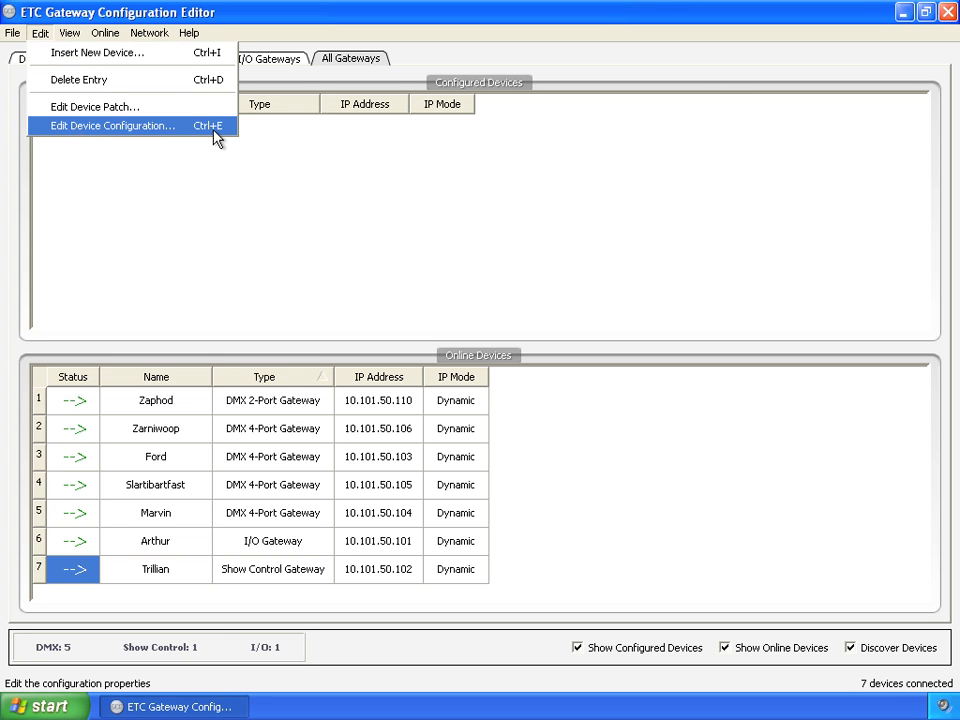
{"action": "left_click", "coordinate": [169, 459]}
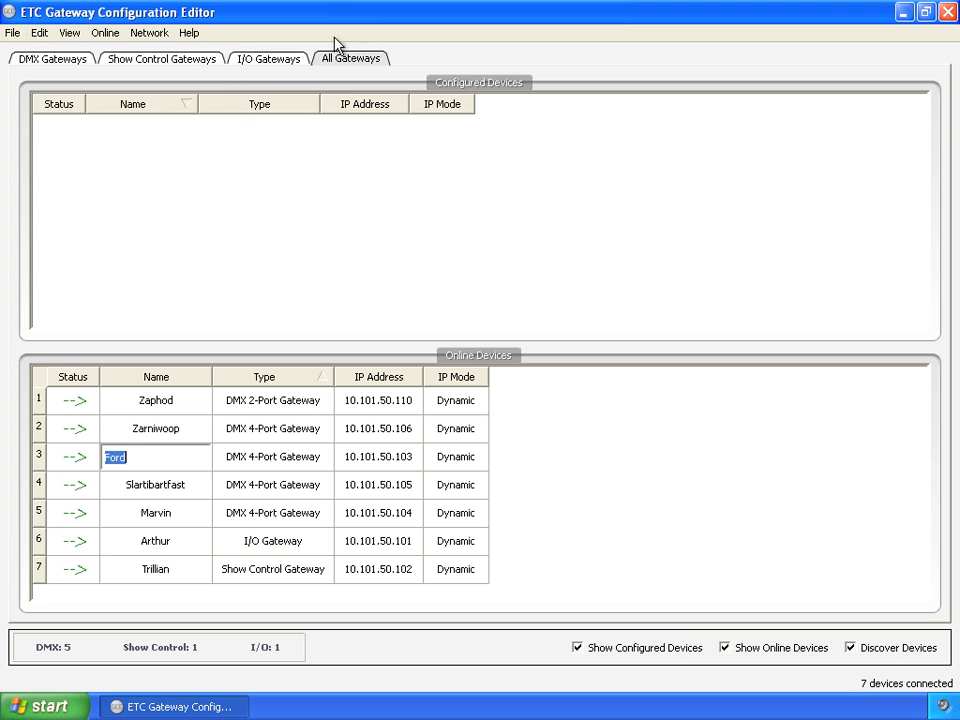
{"action": "left_click", "coordinate": [78, 570]}
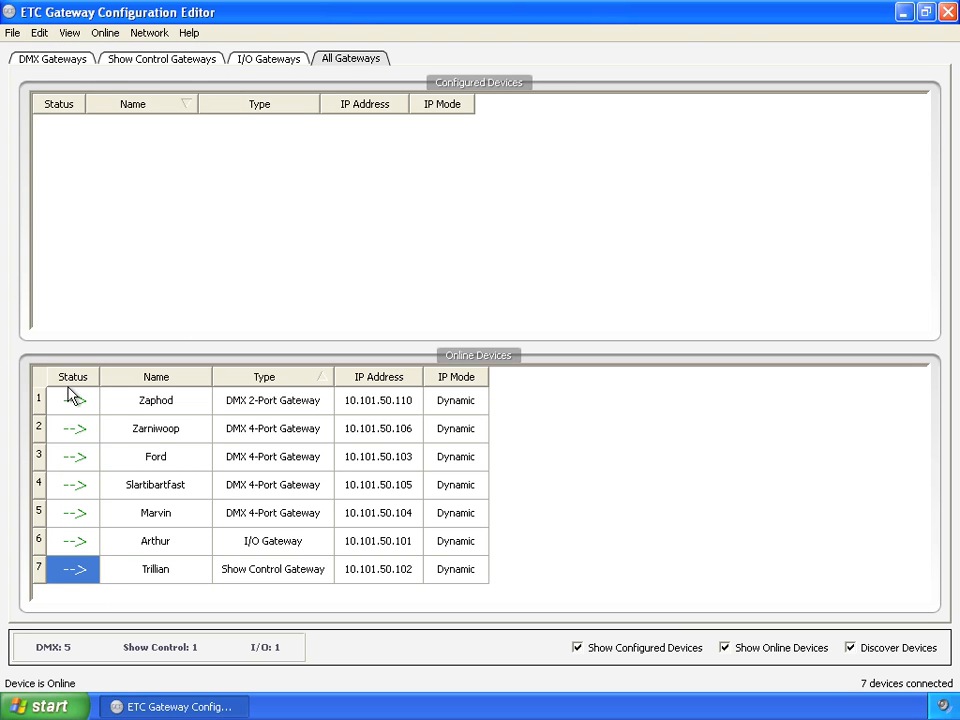
Step: List only the show control gateways and examine Trillian's SMPTE ID, MIDI Rx ID and MIDI Tx ID
{"action": "left_click", "coordinate": [155, 62]}
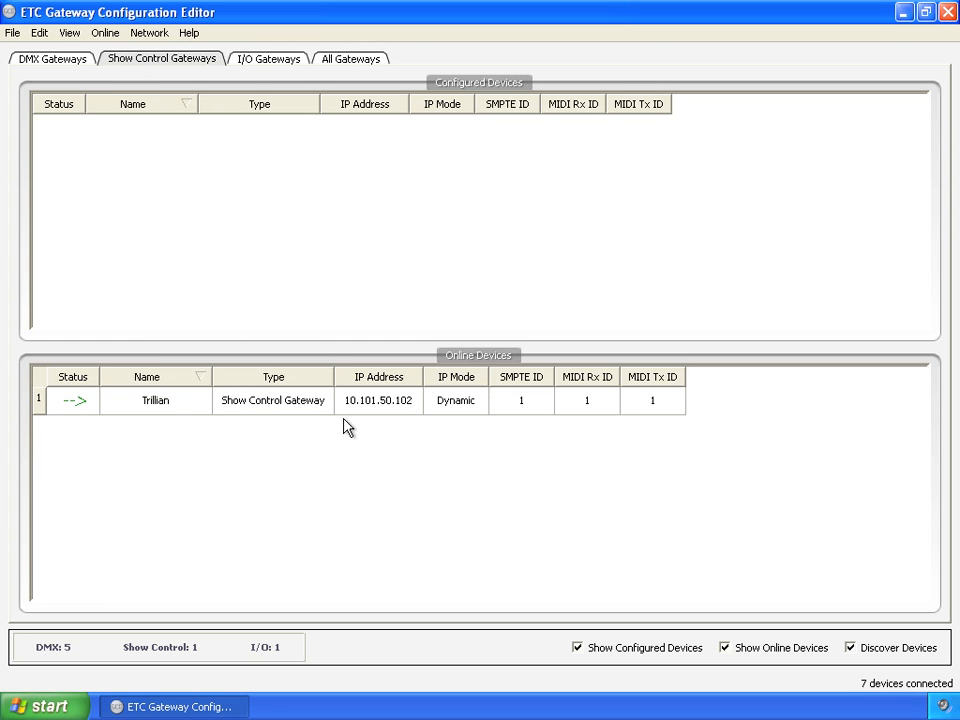
{"action": "left_click", "coordinate": [594, 405]}
{"action": "left_click", "coordinate": [536, 410]}
{"action": "left_click", "coordinate": [658, 405]}
Step: Open the device configuration of the online show control gateway Trillian and highlight its name
{"action": "left_click", "coordinate": [80, 405]}
{"action": "right_click", "coordinate": [80, 410]}
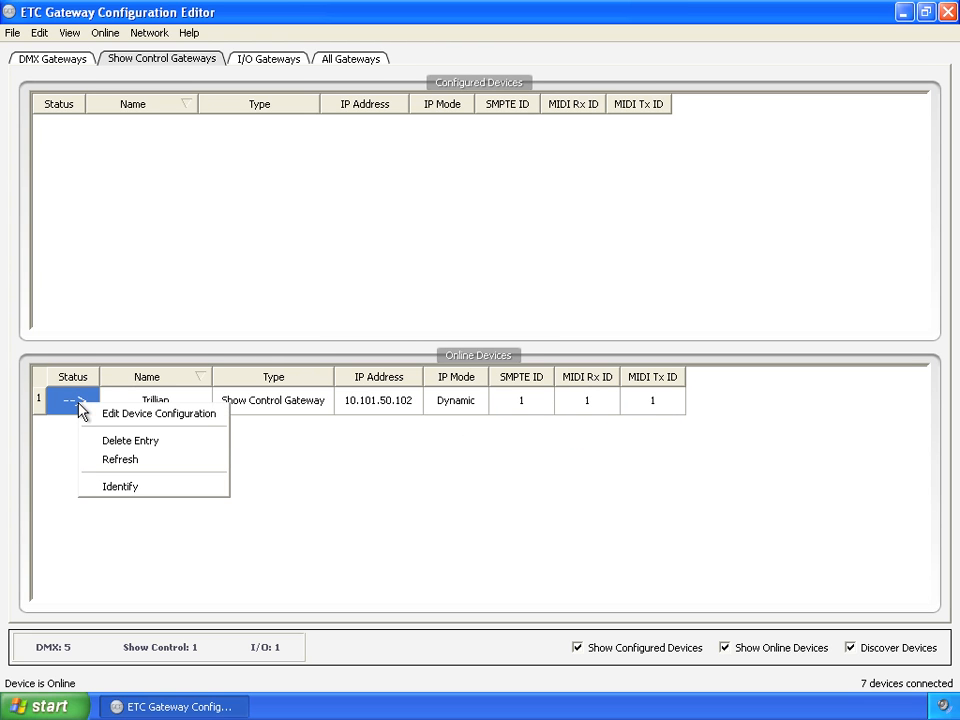
{"action": "left_click", "coordinate": [141, 416]}
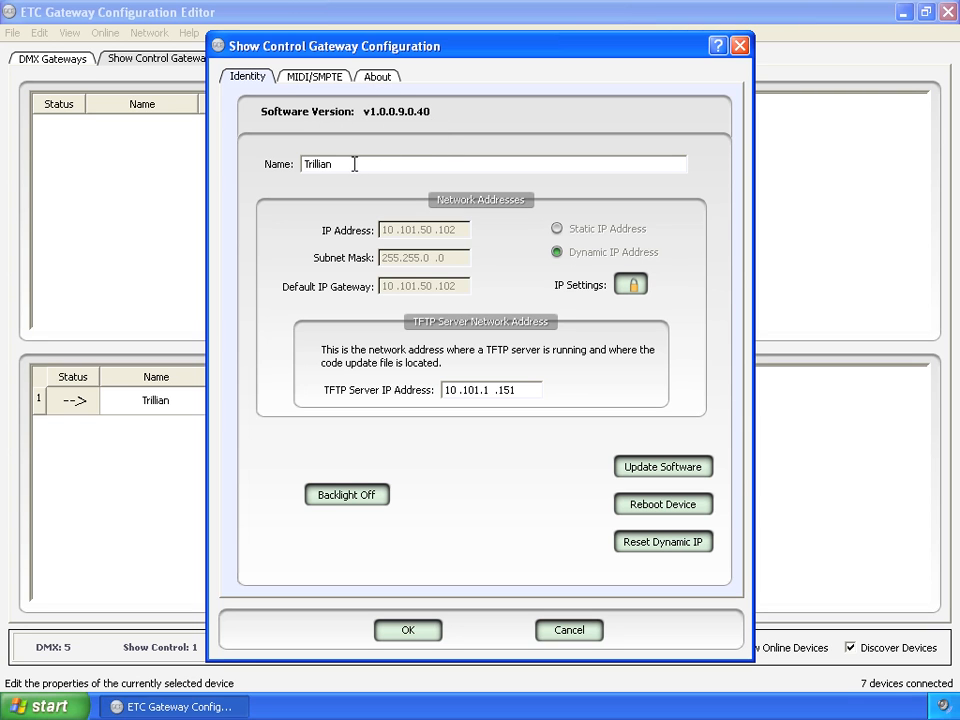
{"action": "left_click_drag", "start_coordinate": [345, 164], "coordinate": [293, 176]}
Step: Unlock the gateway's IP settings for editing by entering the network address editing password
{"action": "left_click", "coordinate": [633, 287]}
{"action": "type", "text": "****"}
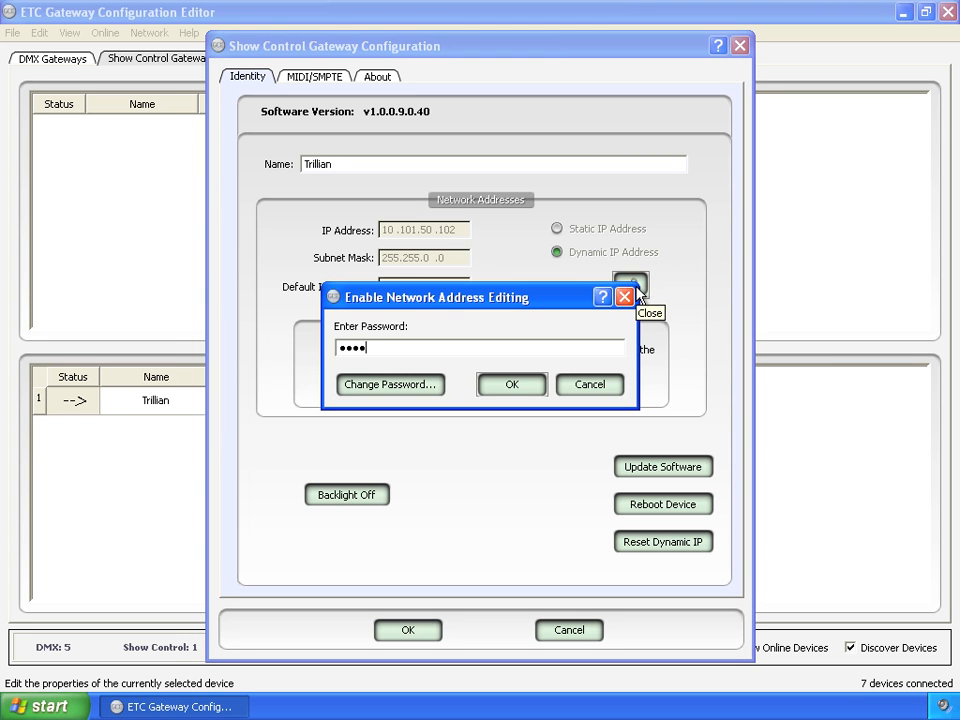
{"action": "key", "text": "Return"}
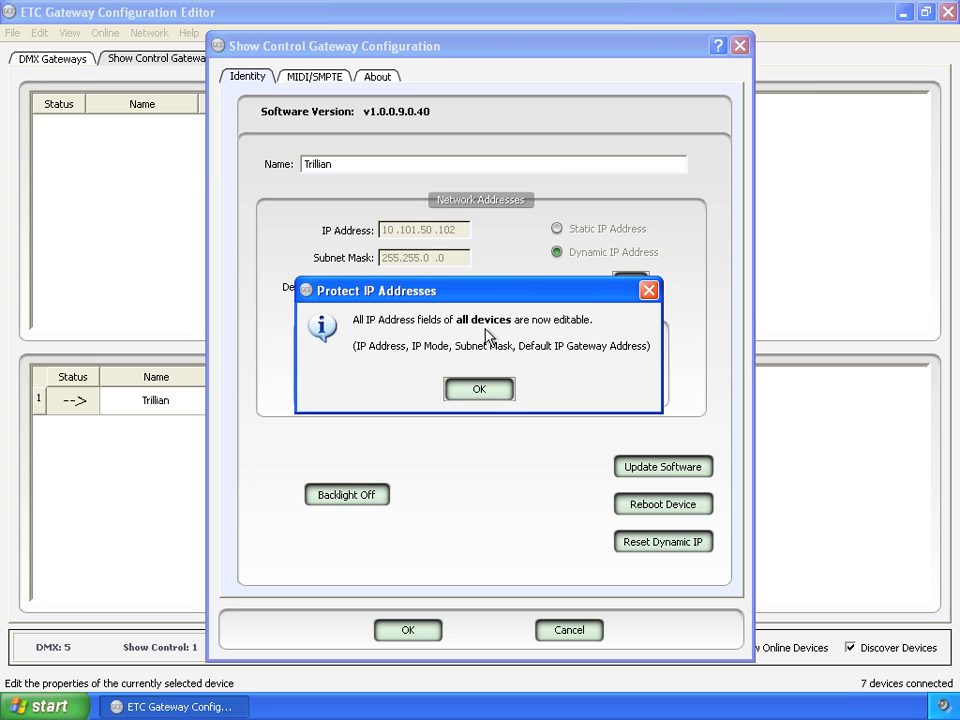
{"action": "left_click", "coordinate": [496, 395]}
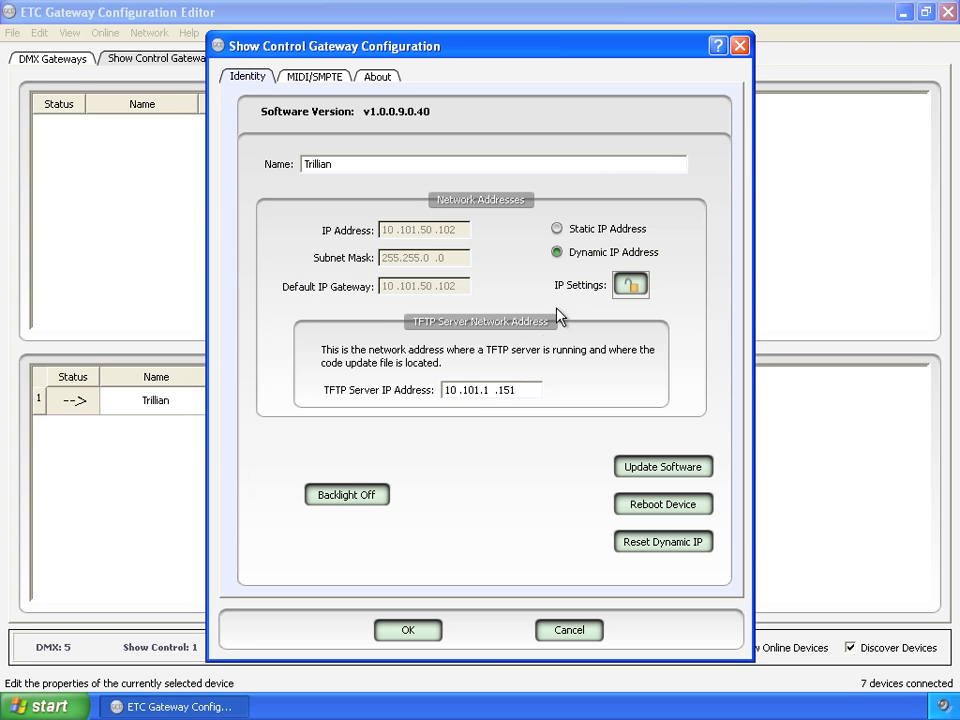
Step: Try Static IP Address mode, restore Dynamic IP Address mode and relock the IP settings
{"action": "left_click", "coordinate": [592, 232]}
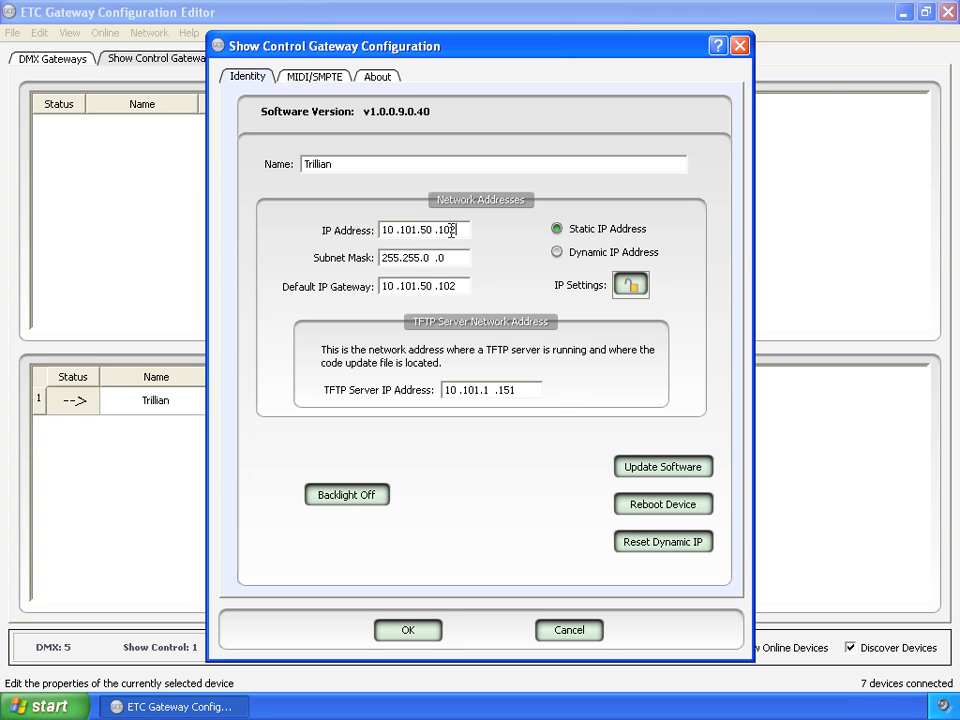
{"action": "left_click", "coordinate": [592, 262]}
{"action": "left_click", "coordinate": [634, 287]}
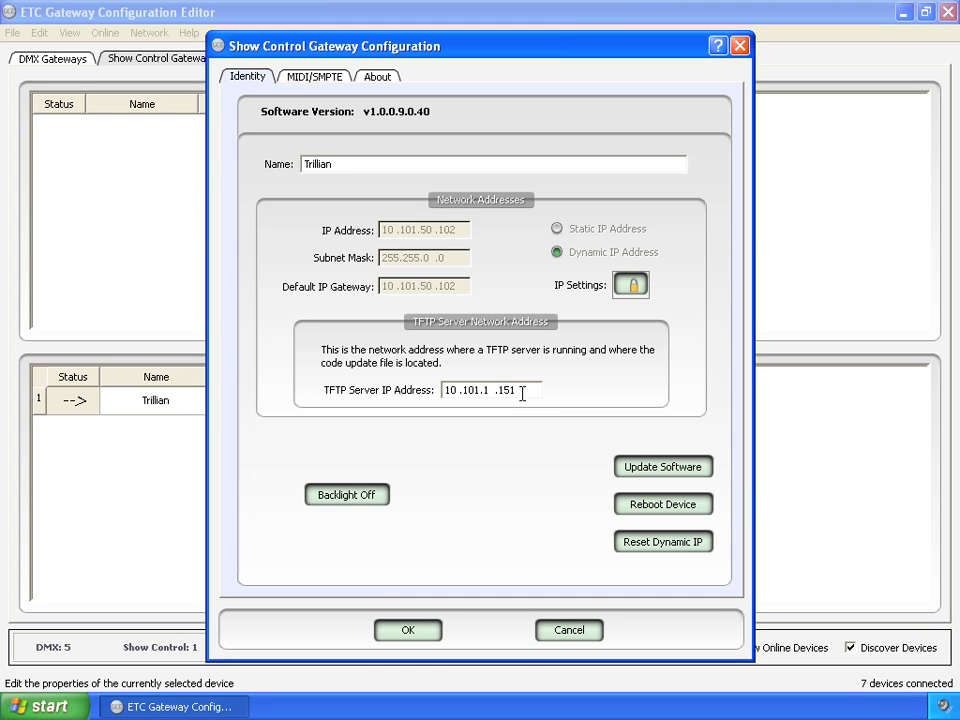
Step: Highlight the TFTP server IP address and toggle the gateway's backlight off and on several times
{"action": "left_click_drag", "start_coordinate": [522, 394], "coordinate": [441, 398]}
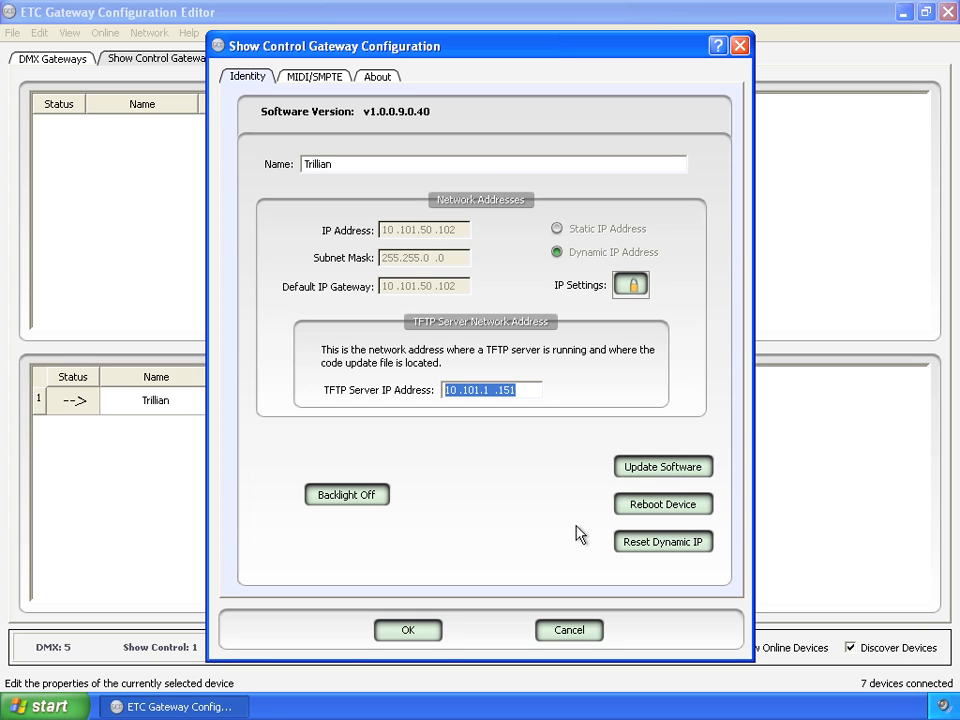
{"action": "left_click", "coordinate": [383, 500]}
{"action": "left_click", "coordinate": [383, 500]}
{"action": "left_click", "coordinate": [383, 500]}
{"action": "left_click", "coordinate": [383, 500]}
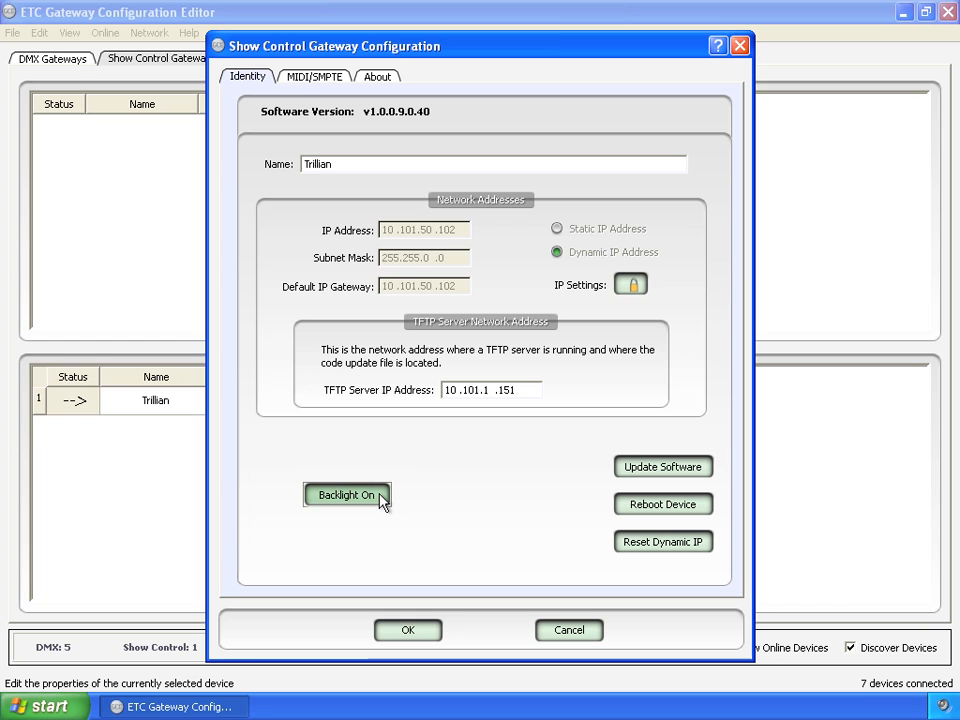
{"action": "left_click", "coordinate": [383, 500]}
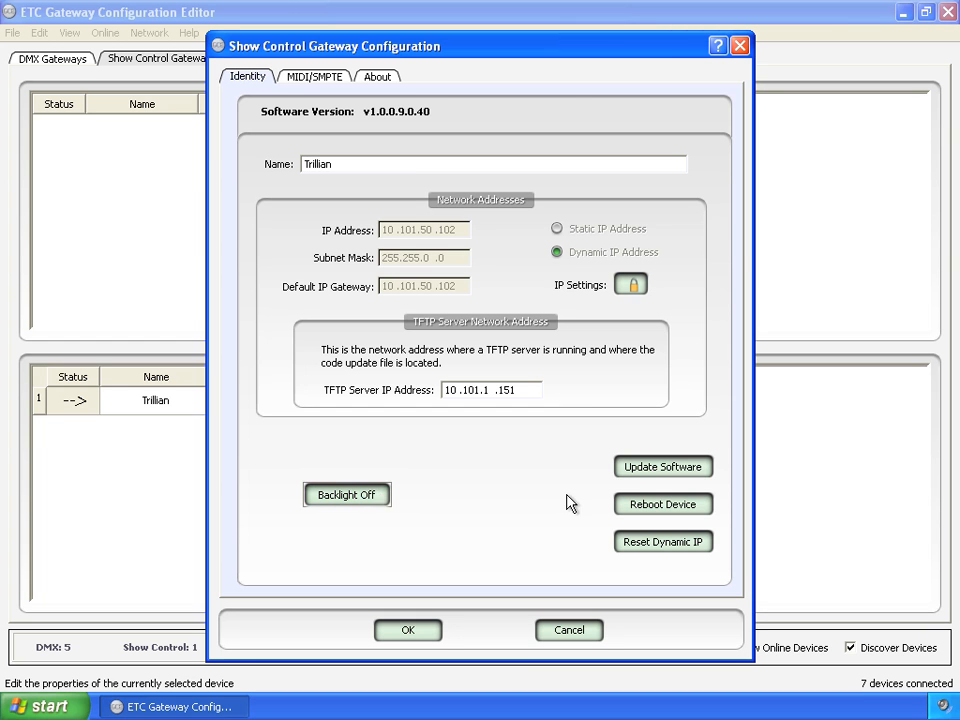
Step: Start a software update of the Trillian gateway and decline the upgrade and reboot
{"action": "left_click", "coordinate": [694, 467]}
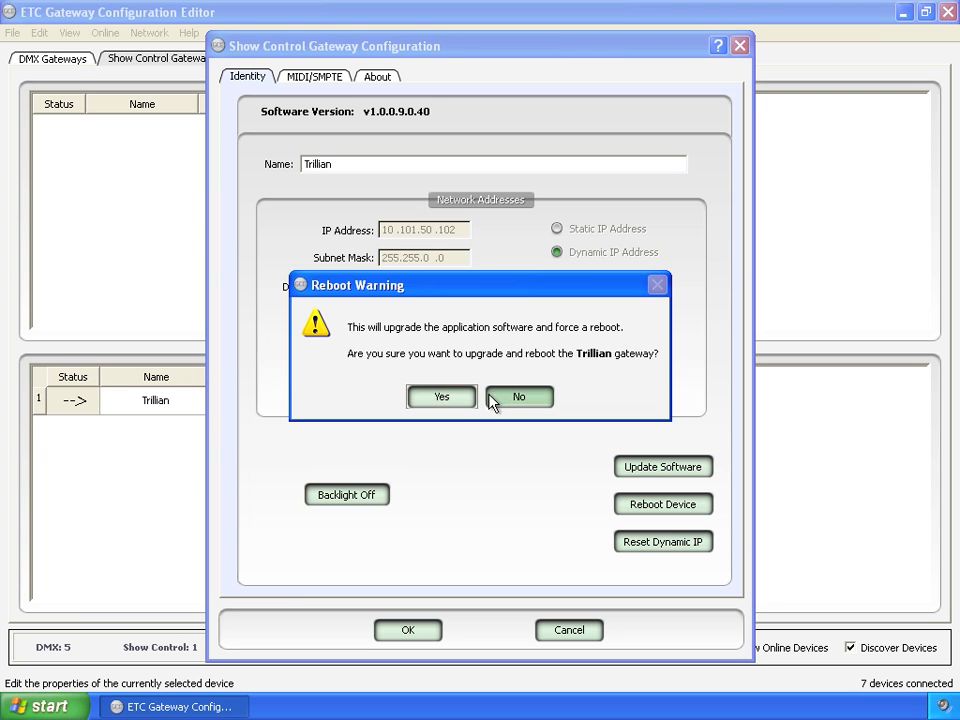
{"action": "left_click", "coordinate": [524, 398]}
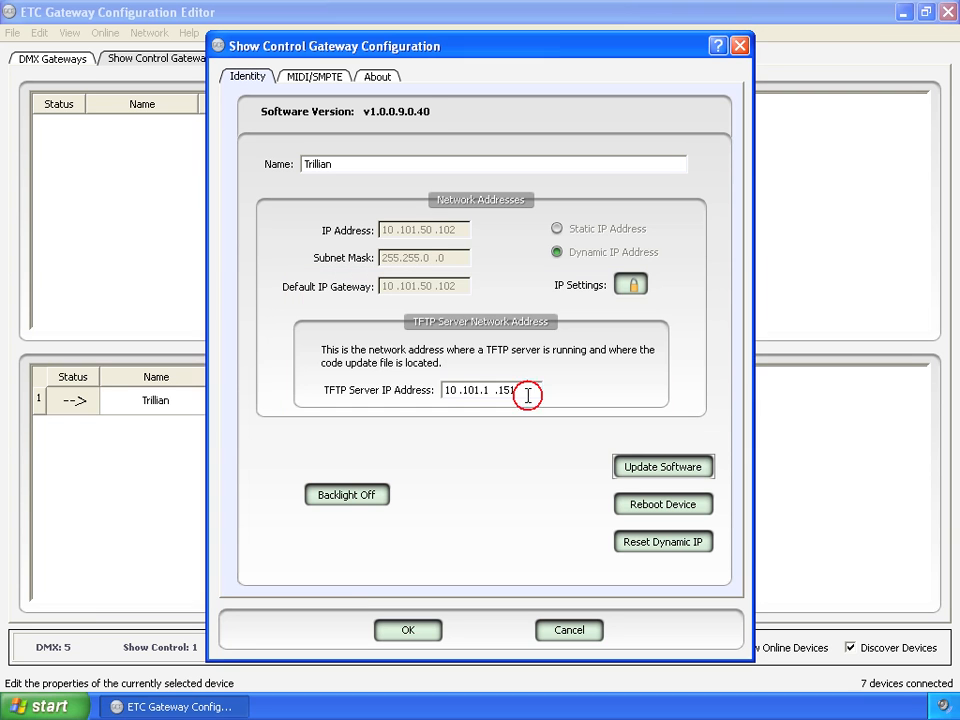